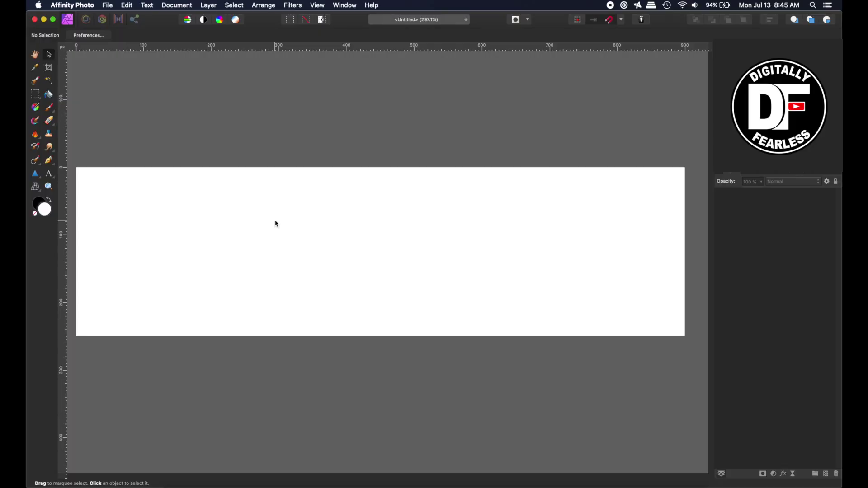
Step: Check the blank document's current dimensions, then dismiss the size settings unchanged
click(189, 8)
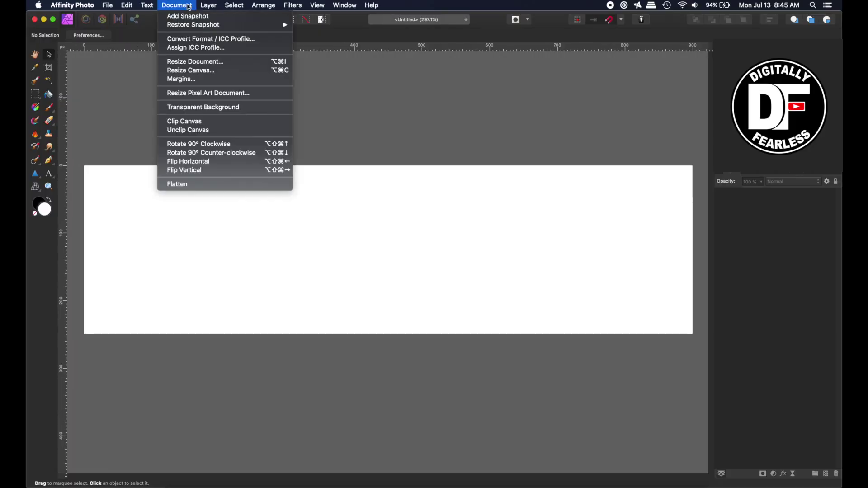
click(188, 64)
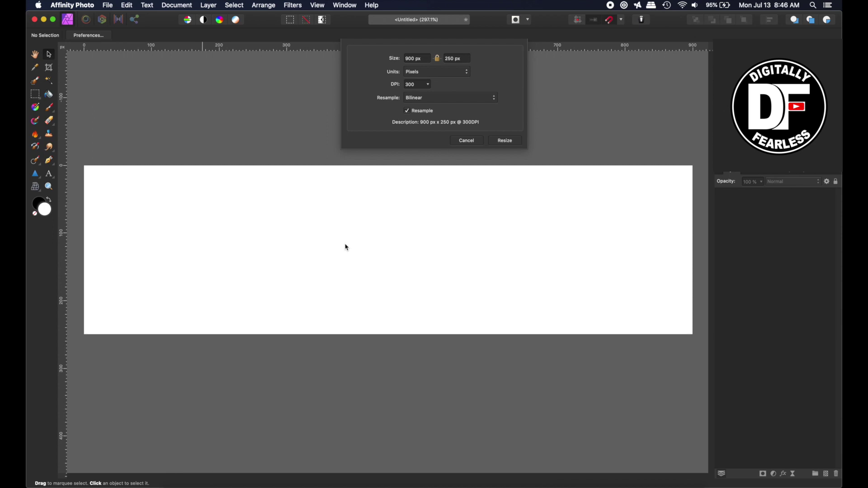
key(Escape)
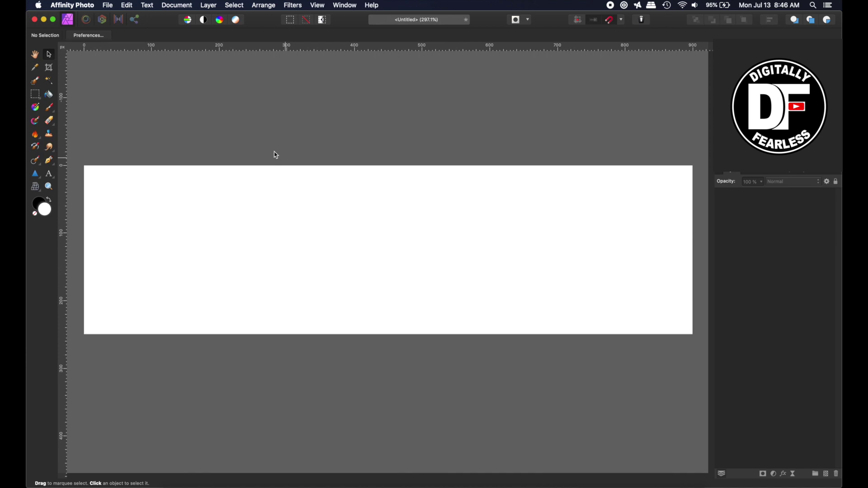
Step: Open Photo01.jpg, Photo02.jpg and Photo03.jpg together from the MacroWidth folder
click(108, 6)
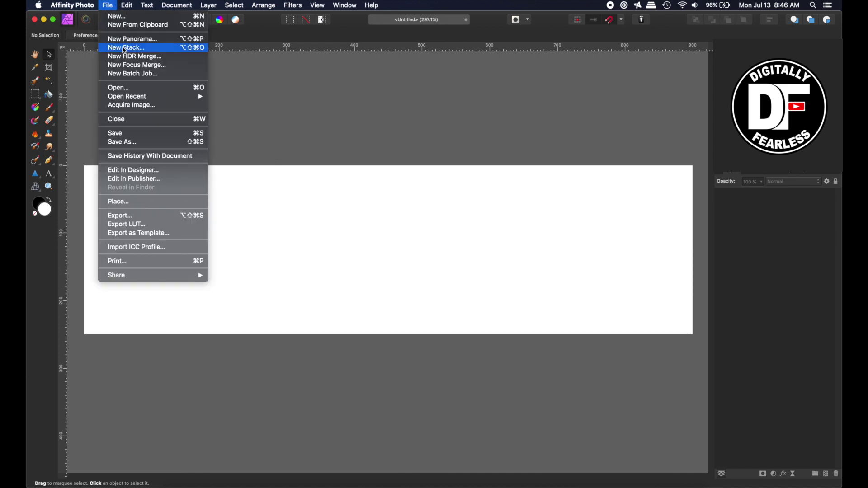
click(126, 89)
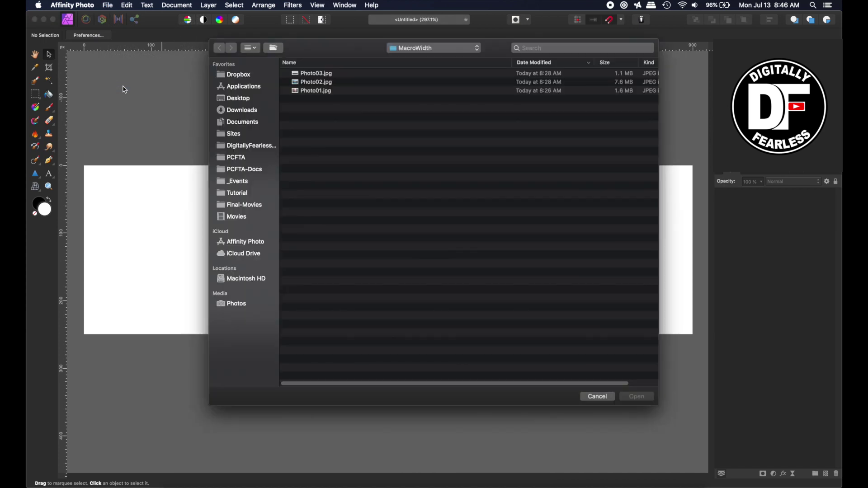
click(297, 75)
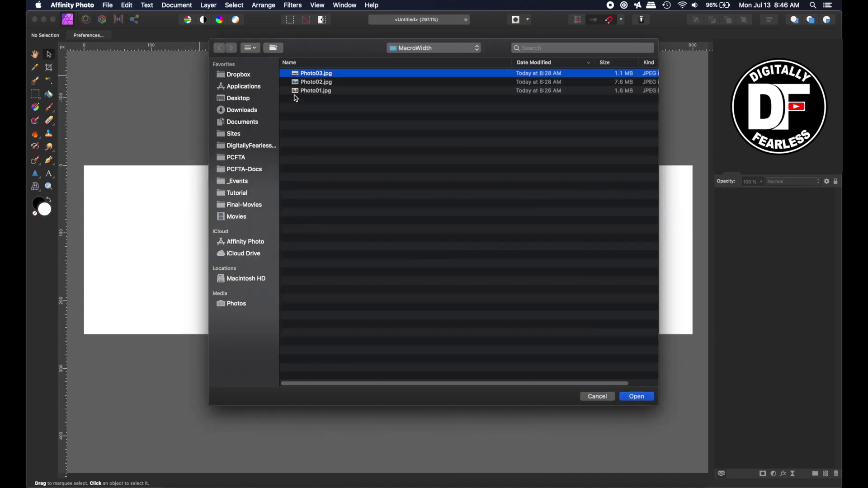
shift+click(295, 92)
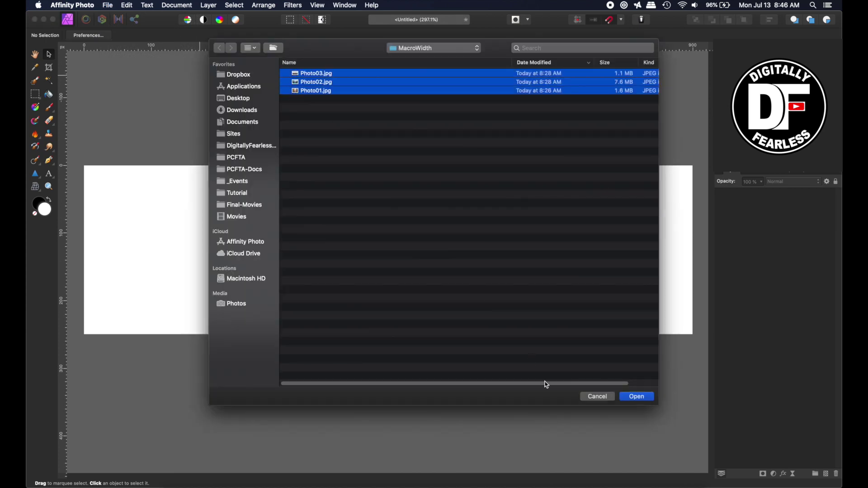
click(638, 398)
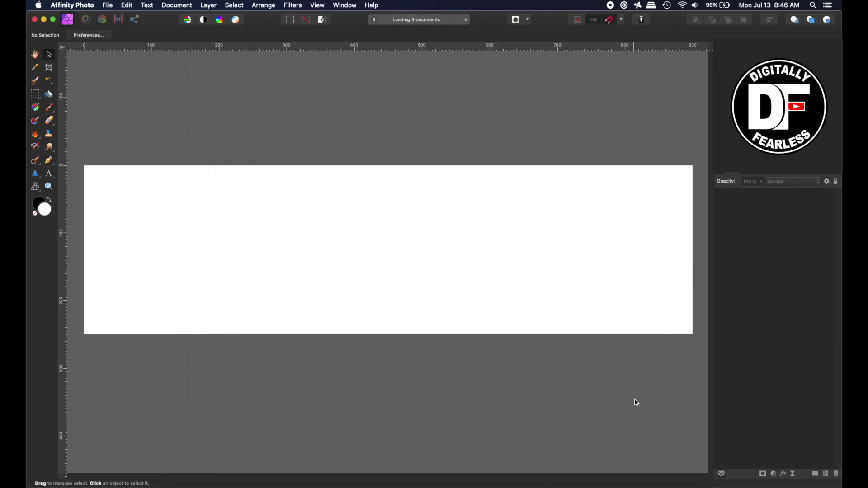
Step: View Photo03.jpg's pixel size in Resize Document, cancel, and close the photo
scroll(285, 286, down, 2)
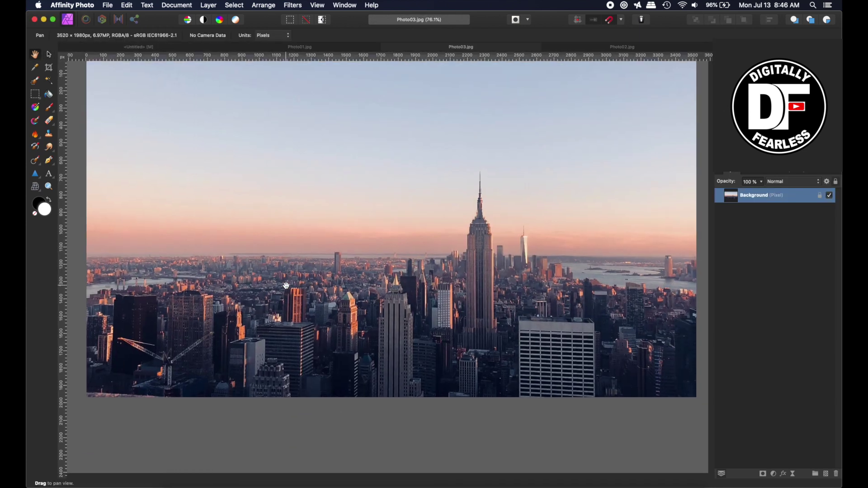
scroll(285, 286, up, 4)
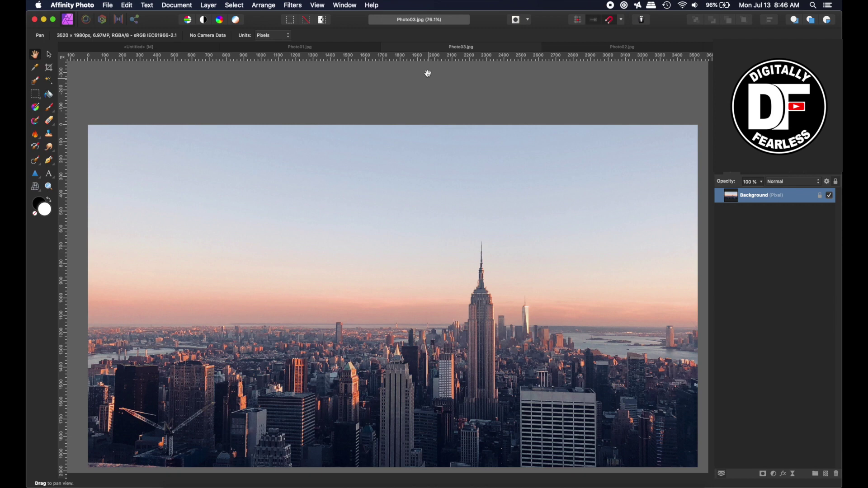
click(190, 5)
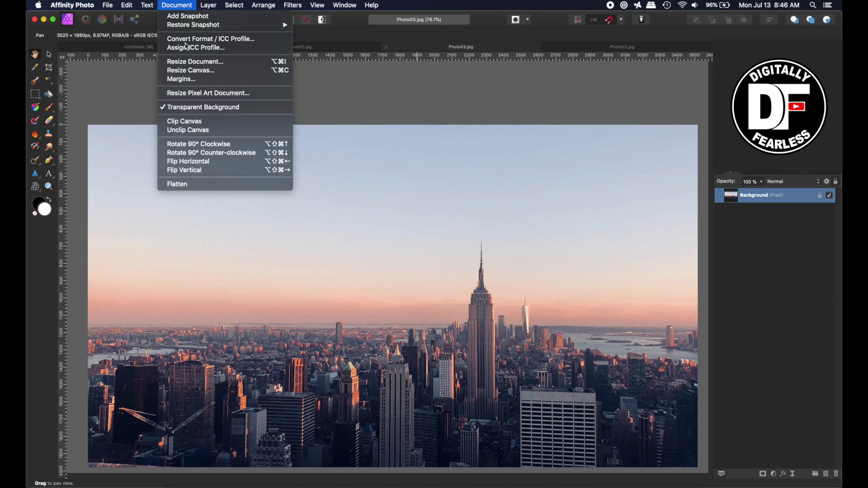
click(195, 62)
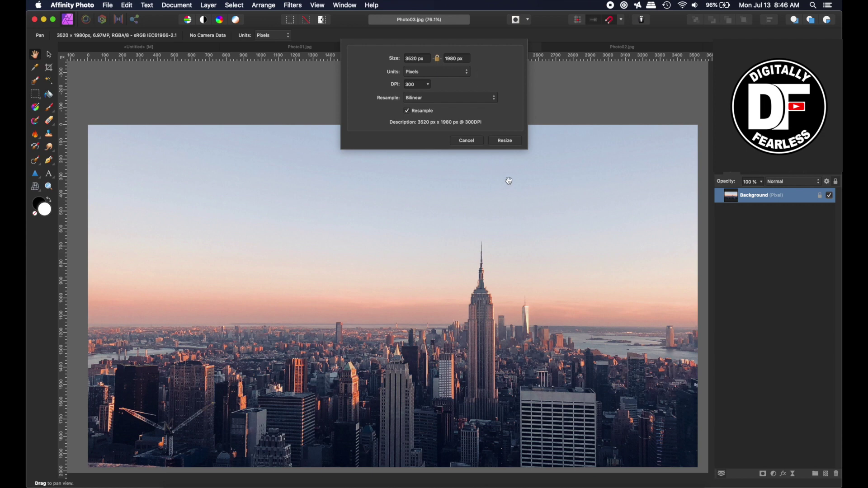
click(465, 142)
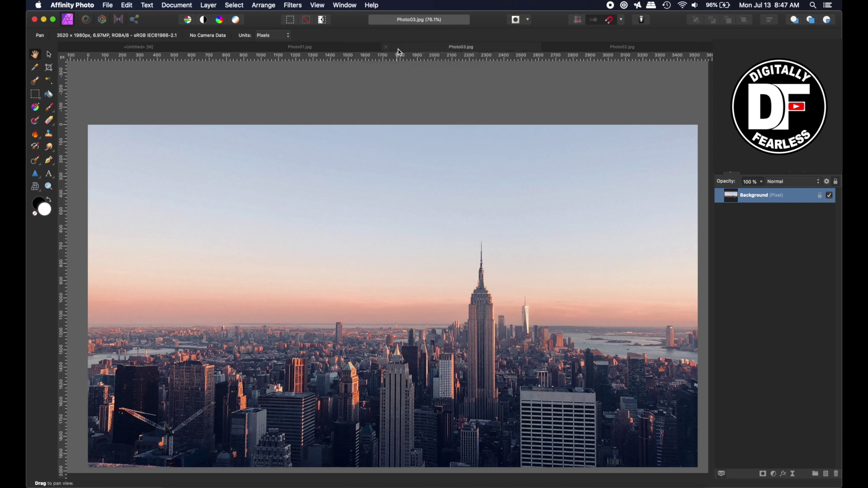
click(387, 47)
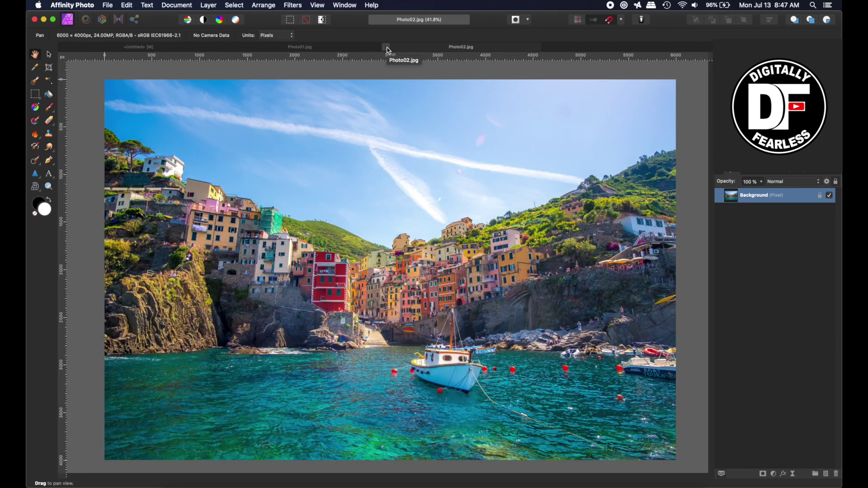
Step: View Photo02.jpg's pixel size, cancel without resizing, and close it
click(177, 5)
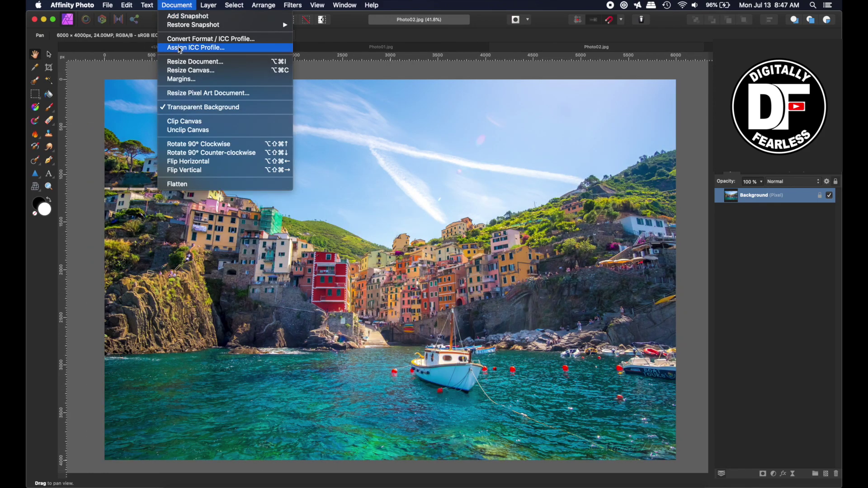
click(182, 63)
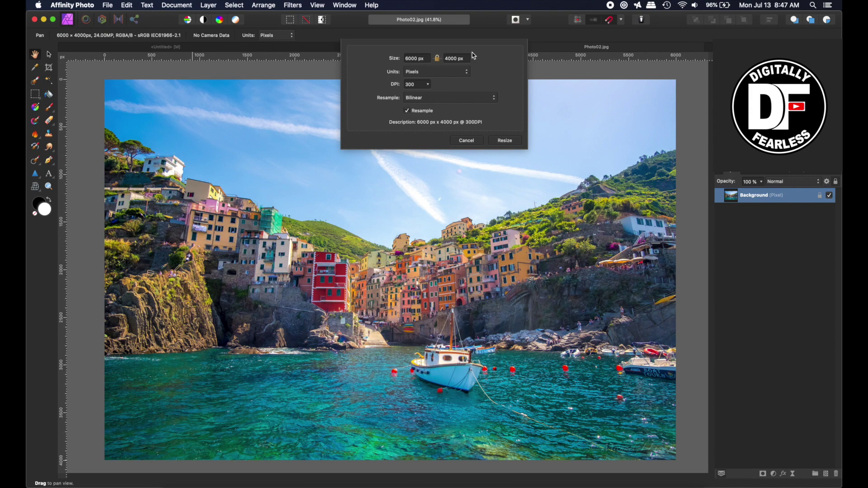
click(466, 141)
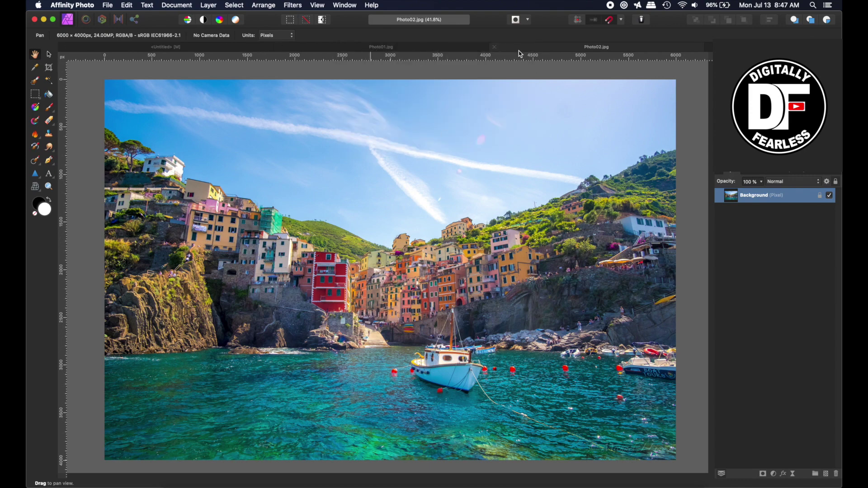
click(495, 48)
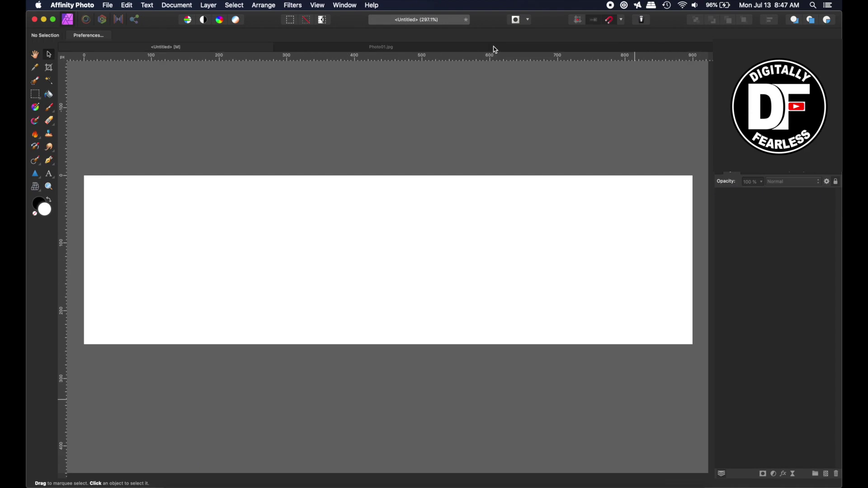
Step: Check Photo01.jpg's size (2784 × 1856 px, 300 DPI), cancel, and close it
click(362, 49)
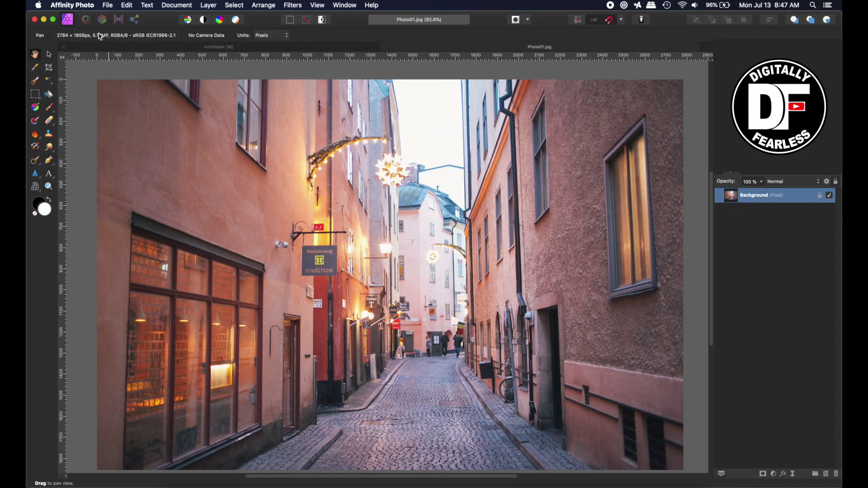
click(177, 5)
click(190, 60)
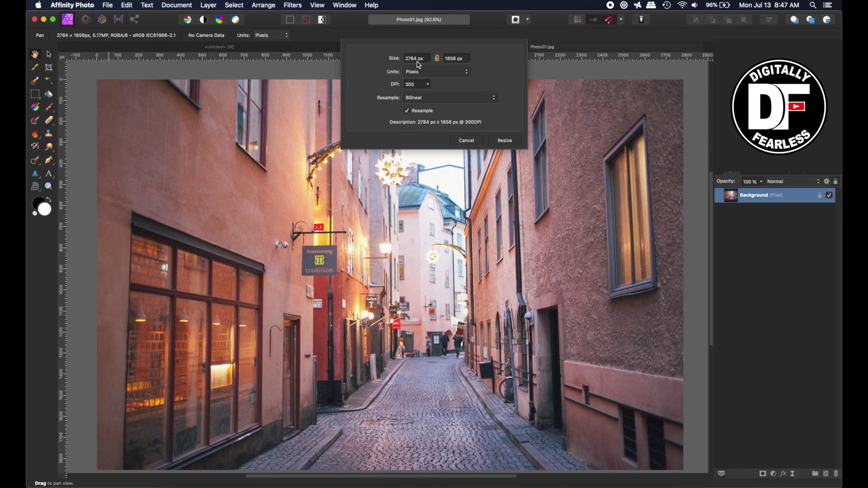
click(467, 141)
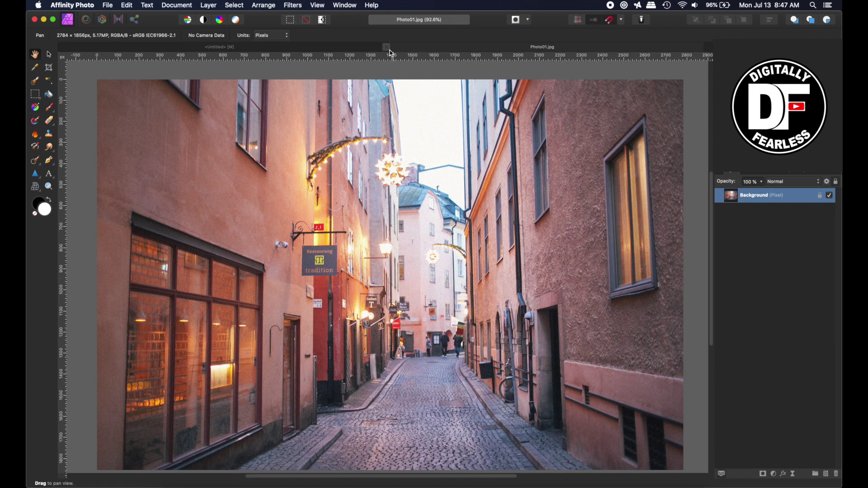
click(388, 48)
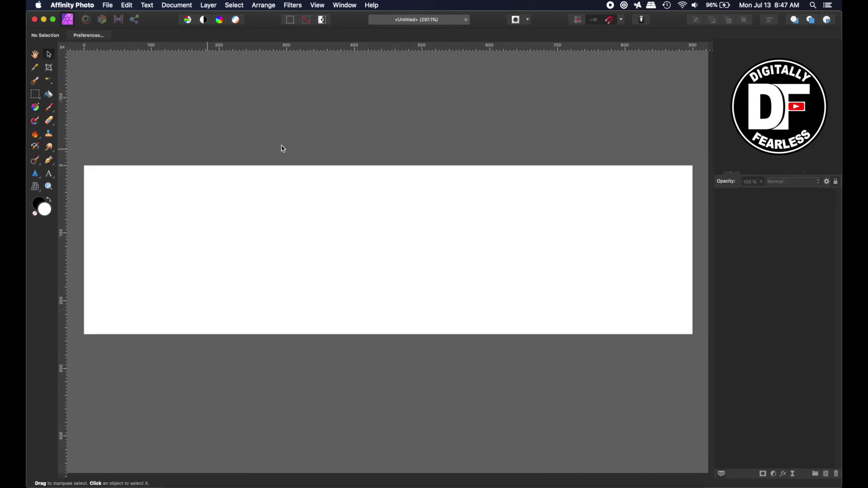
Step: Open File > New Batch Job and move its dialog further left
click(109, 6)
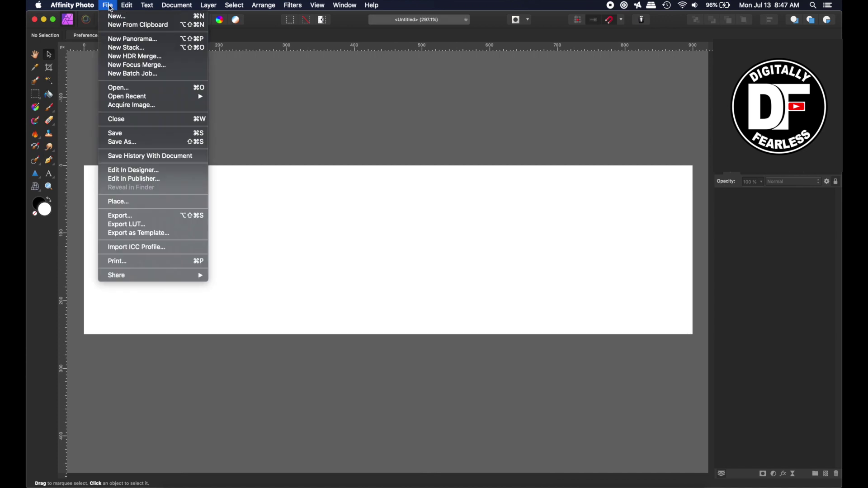
click(120, 74)
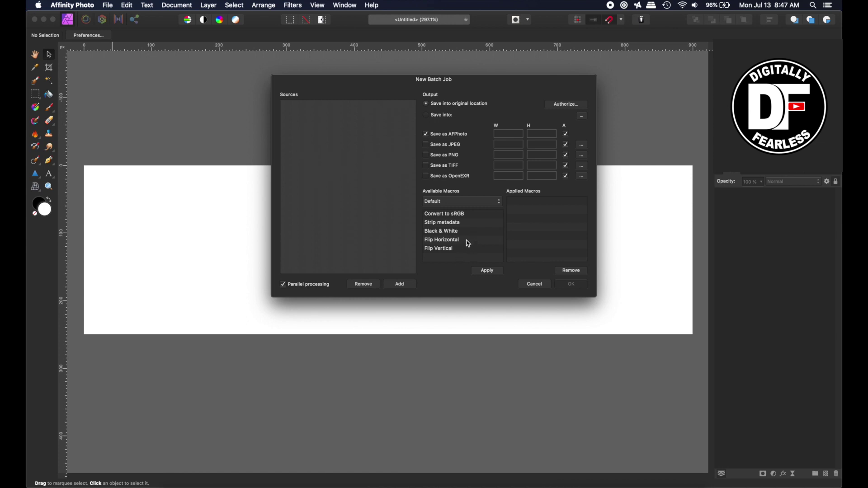
drag(356, 81, 212, 83)
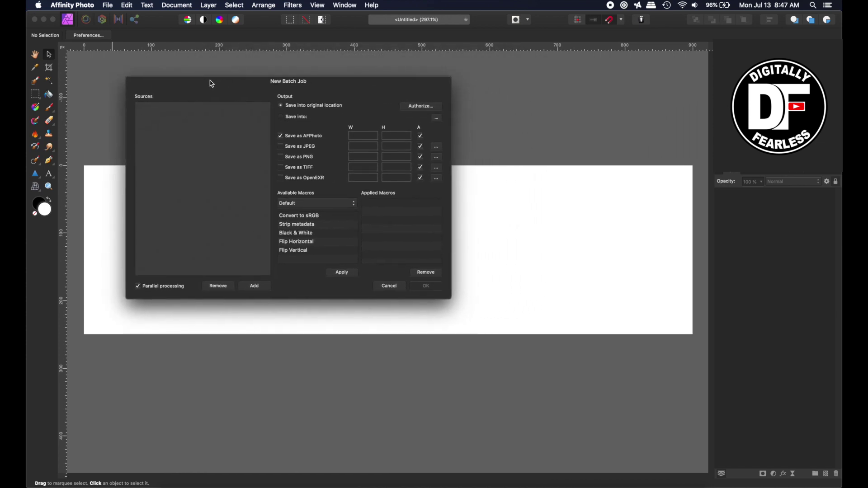
Step: Turn off Save as AFPhoto and set the JPEG output width to 300 px
click(283, 137)
click(362, 147)
text(3)
text(300)
Step: Create a 300w folder inside MacroWidth and confirm it as the Save into location
click(438, 118)
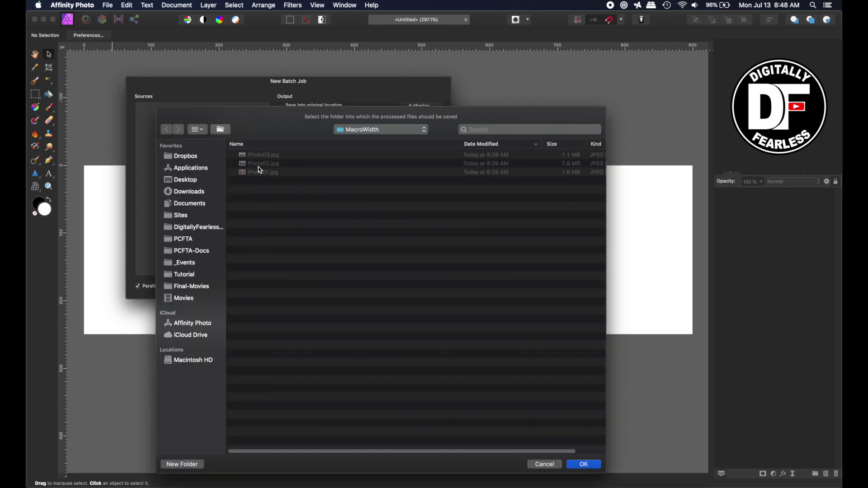
click(192, 464)
text(300w)
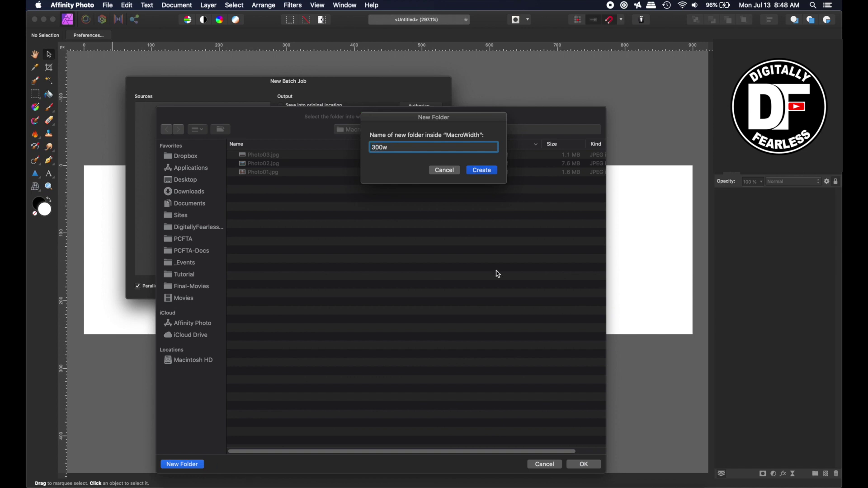
click(483, 171)
click(584, 465)
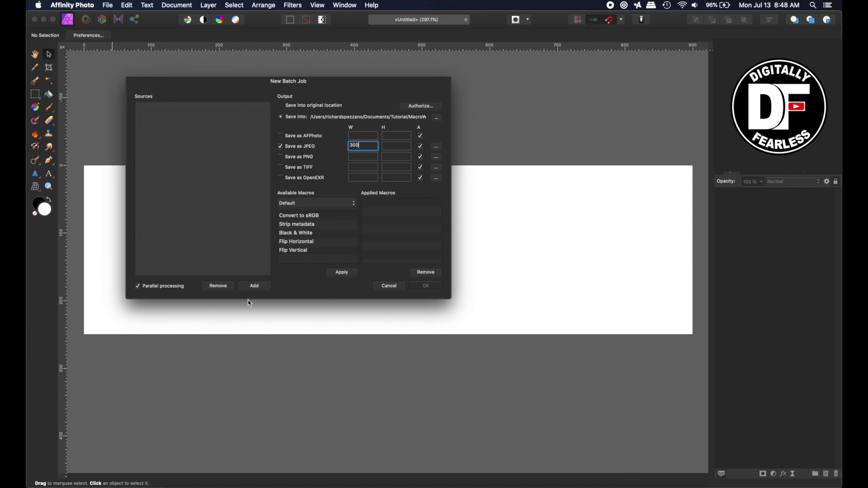
Step: Add Photo01–03 from MacroWidth as batch sources and run the 300 px JPEG batch
click(256, 288)
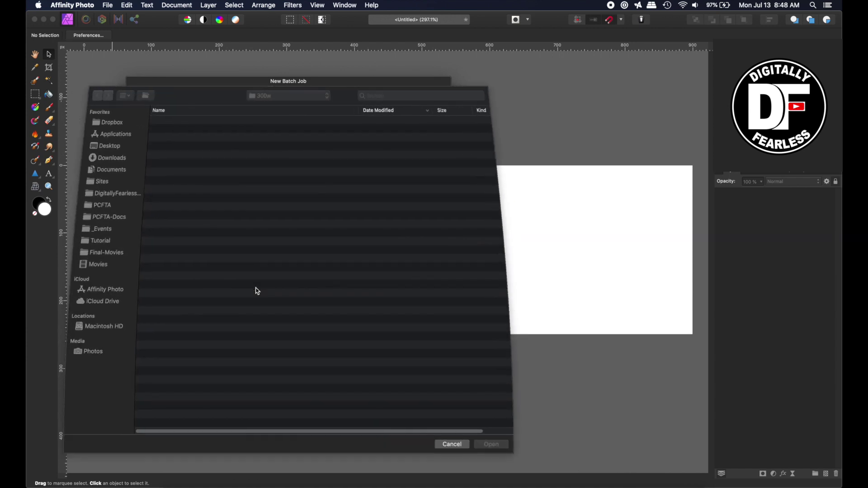
click(265, 99)
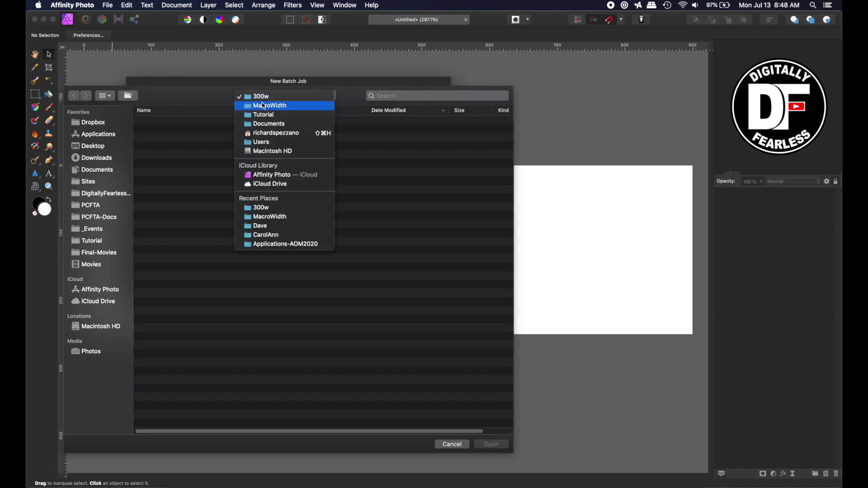
click(265, 105)
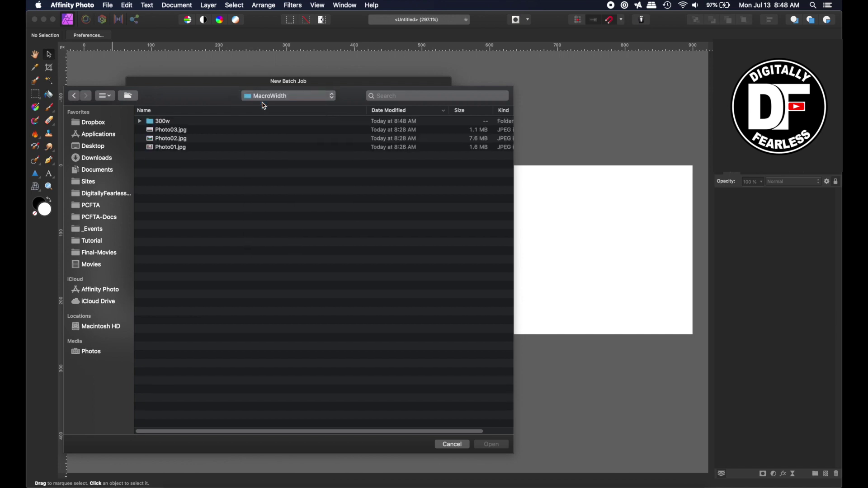
click(176, 131)
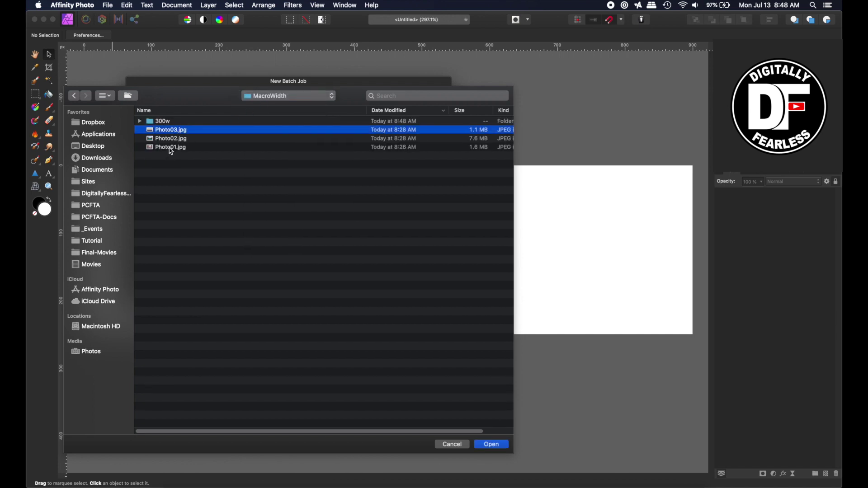
shift+click(171, 149)
click(490, 446)
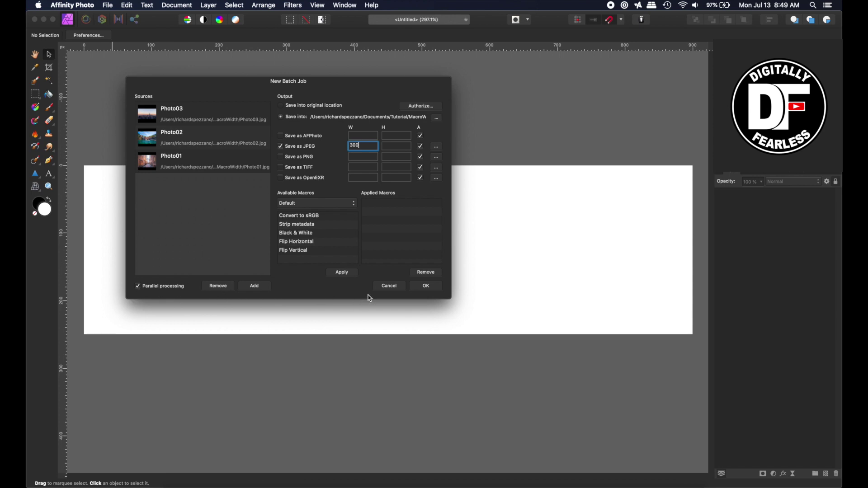
click(430, 289)
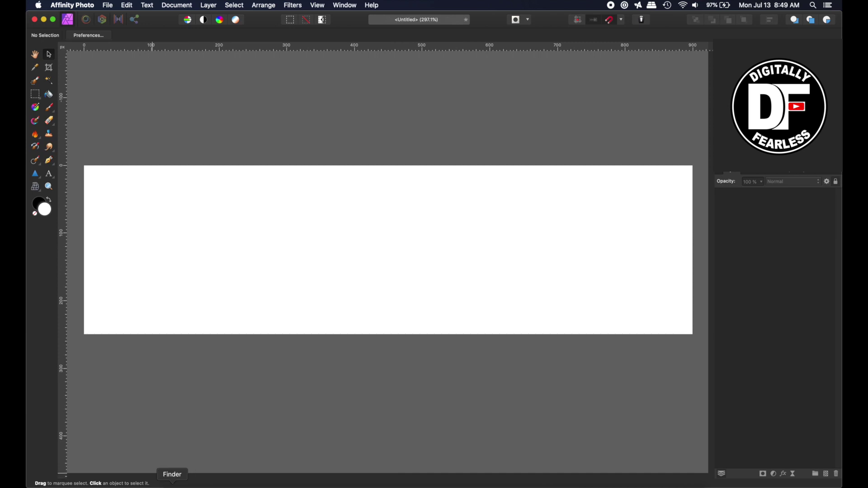
Step: Drag the three resized JPEGs from Finder's Tutorial > MacroWidth > 300w onto the canvas
click(173, 485)
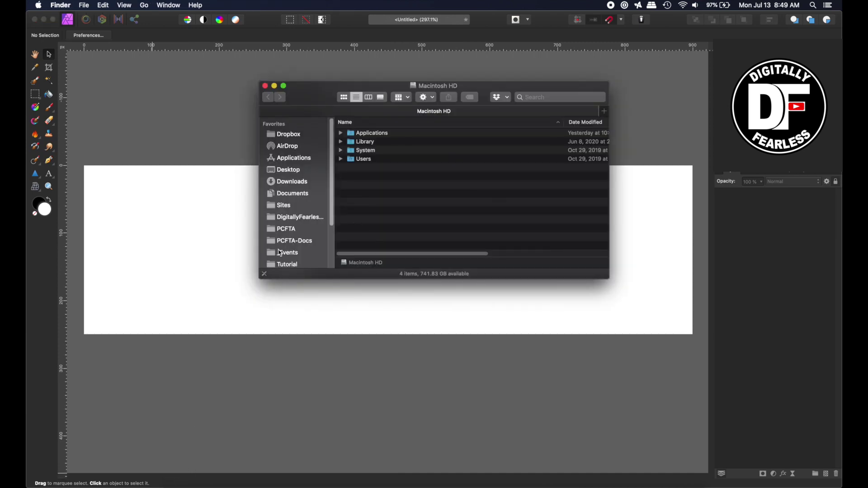
click(273, 264)
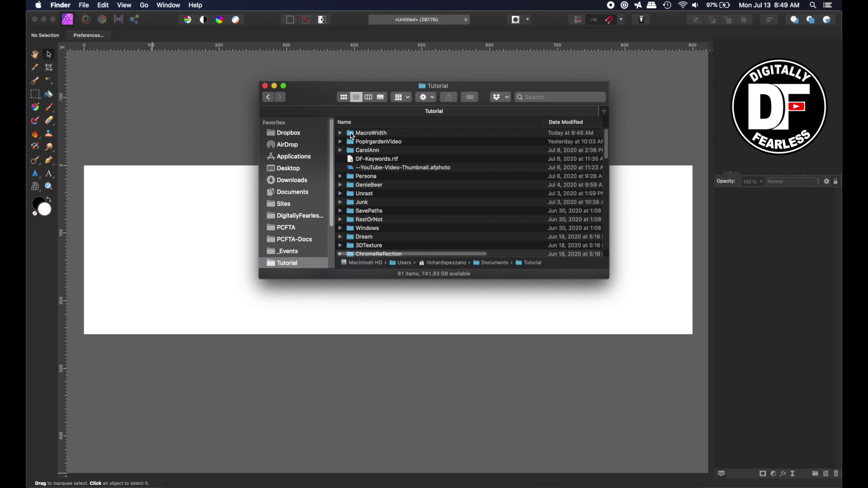
double_click(353, 134)
double_click(353, 134)
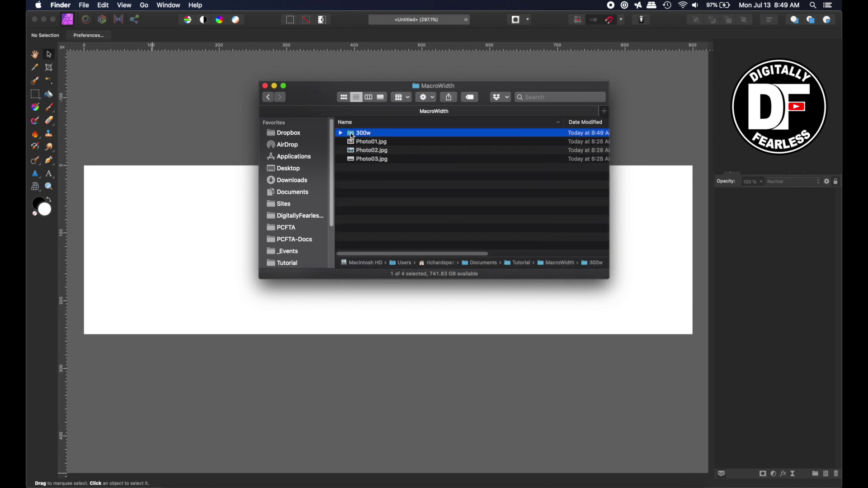
drag(353, 136, 460, 270)
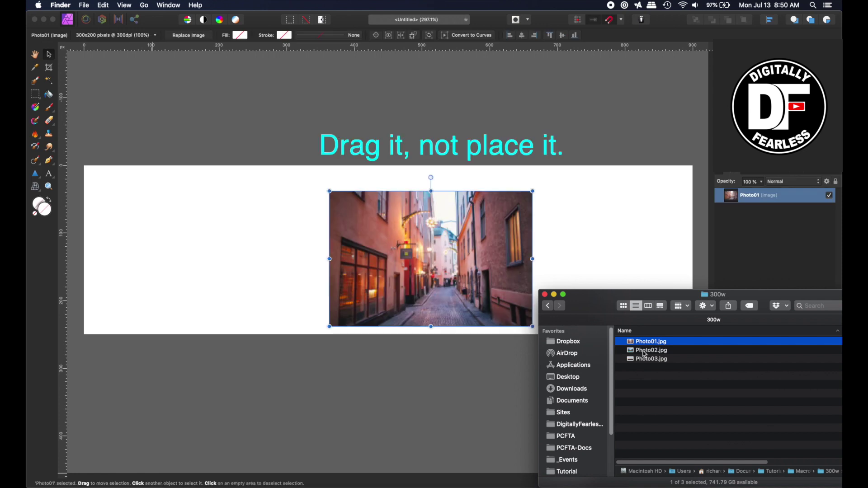
drag(646, 354, 577, 261)
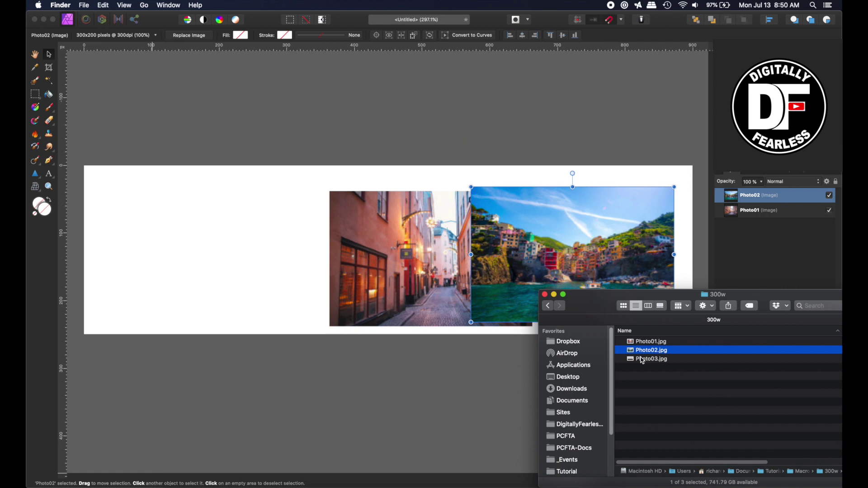
drag(639, 361, 226, 267)
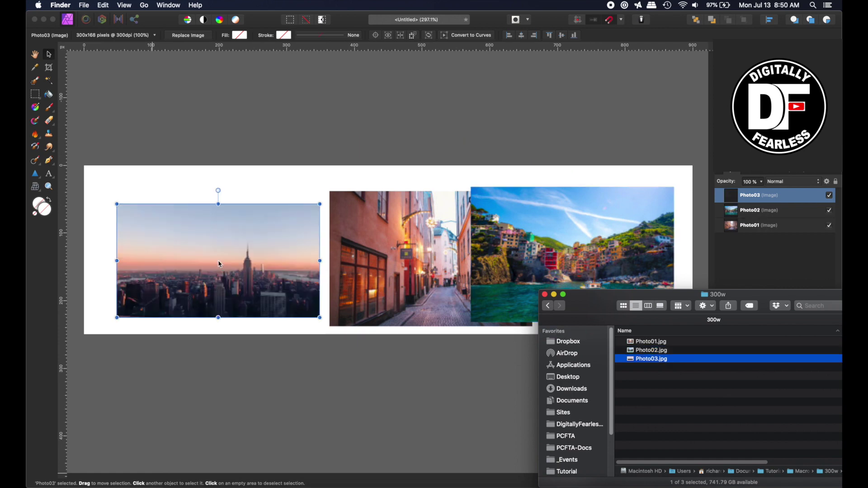
click(547, 296)
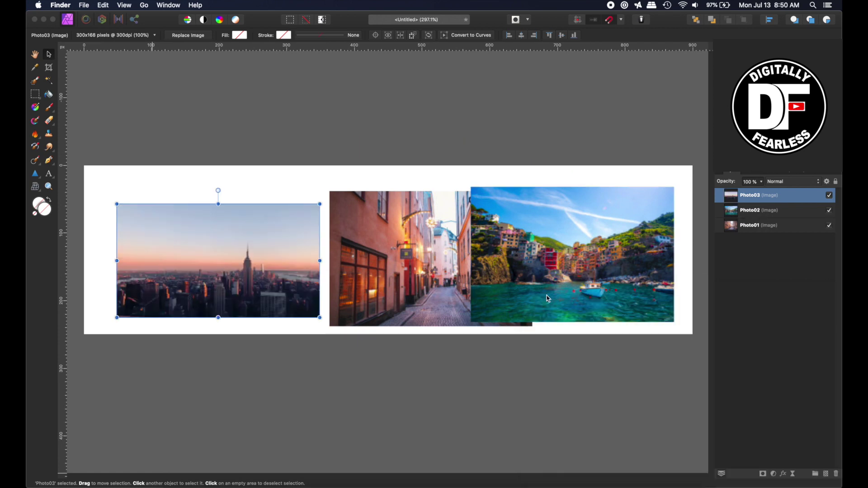
Step: Place the skyline photo top-left, the street photo beside it, and the coastal photo top-right
click(173, 230)
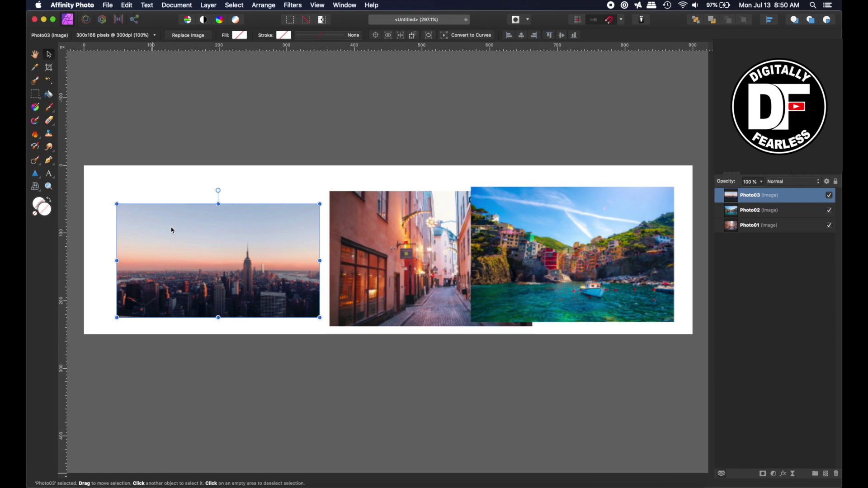
drag(175, 223, 138, 186)
drag(407, 254, 364, 228)
drag(493, 219, 543, 216)
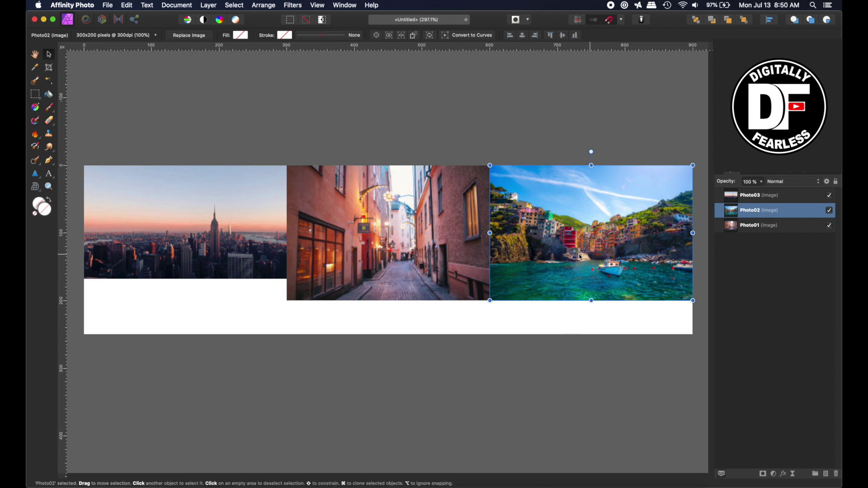
click(435, 240)
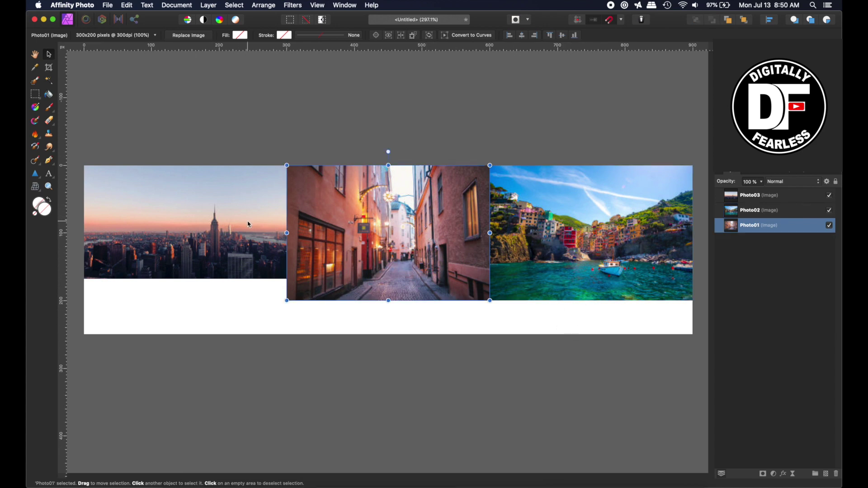
click(225, 230)
click(298, 229)
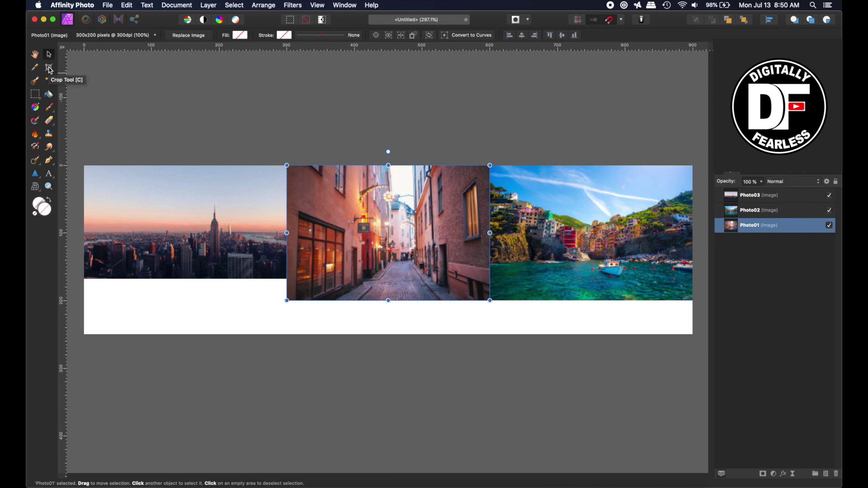
Step: Drag the Crop Tool's bottom edge down to make the canvas 900 × 443 px and apply
click(50, 69)
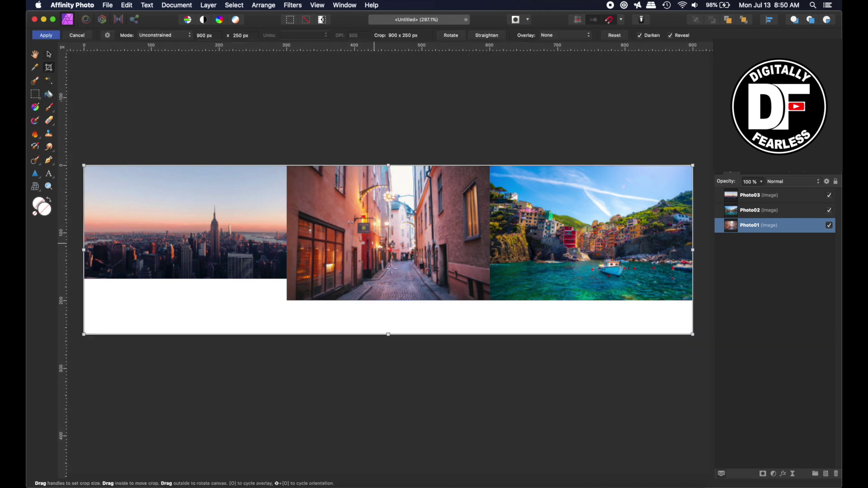
drag(389, 334, 388, 464)
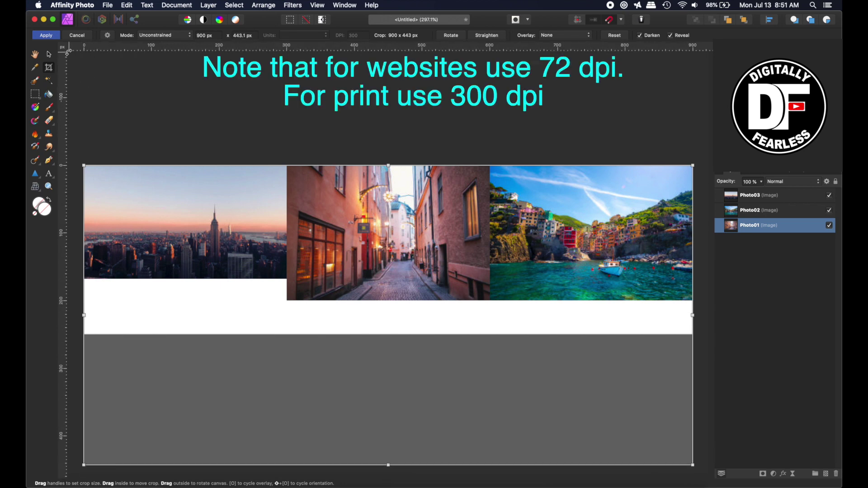
click(47, 35)
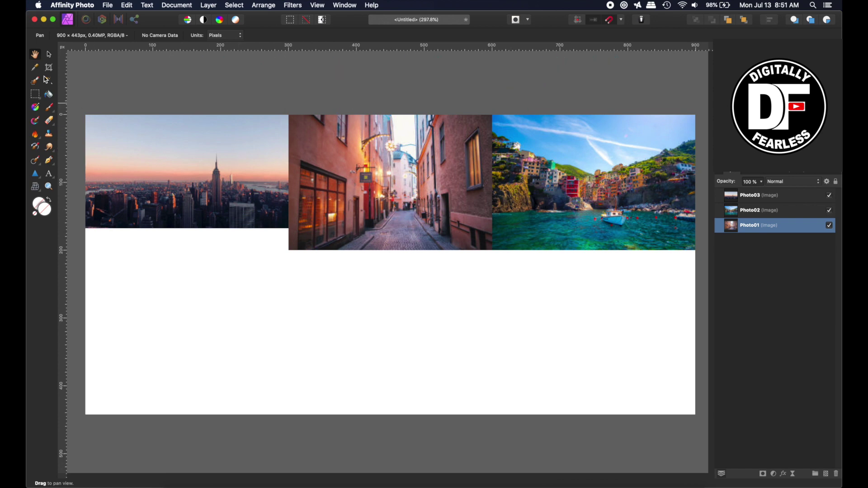
Step: Copy the skyline photo into the bottom-right slot and place a coastal copy beneath the top-left photo
click(49, 55)
click(198, 141)
key(super+j)
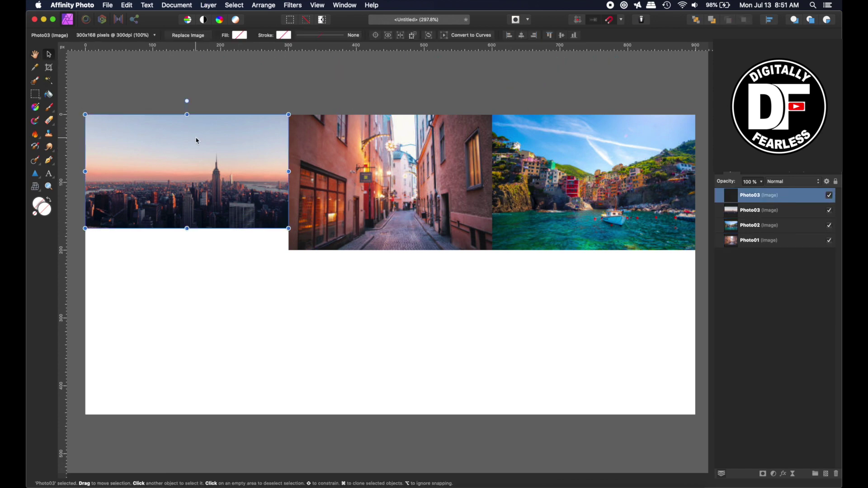
drag(196, 140, 595, 277)
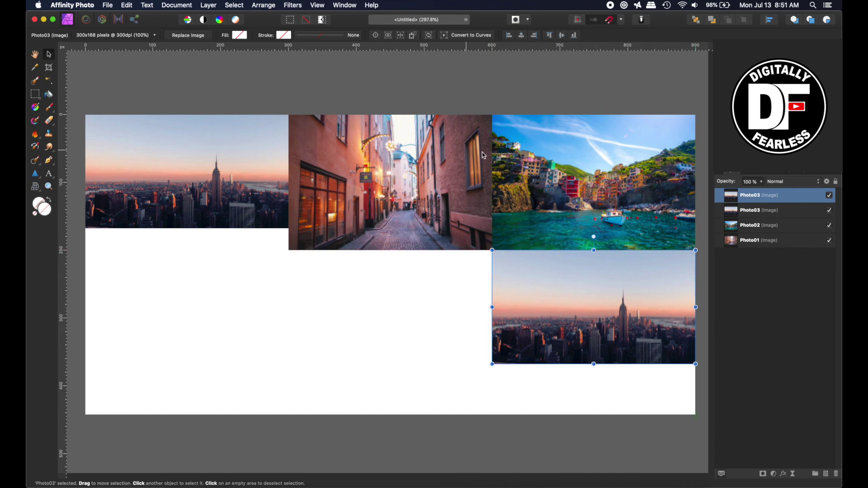
click(532, 166)
drag(532, 166, 125, 281)
click(170, 200)
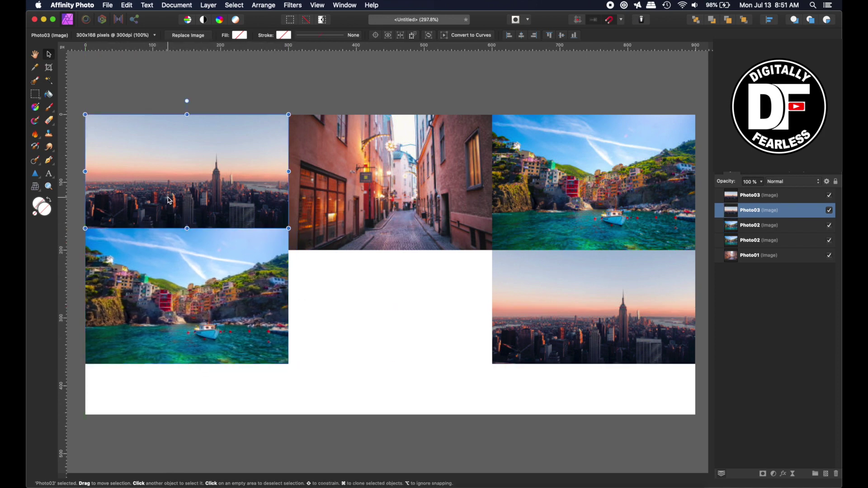
key(super+j)
drag(170, 181, 381, 322)
key(Delete)
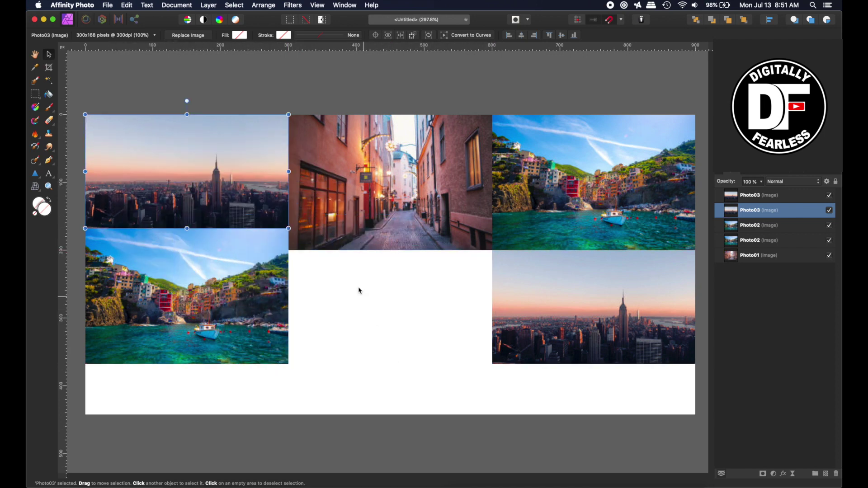
Step: Shift the coastal copy to bottom-middle and add a street photo copy bottom-left
click(235, 309)
drag(235, 305, 436, 329)
click(430, 238)
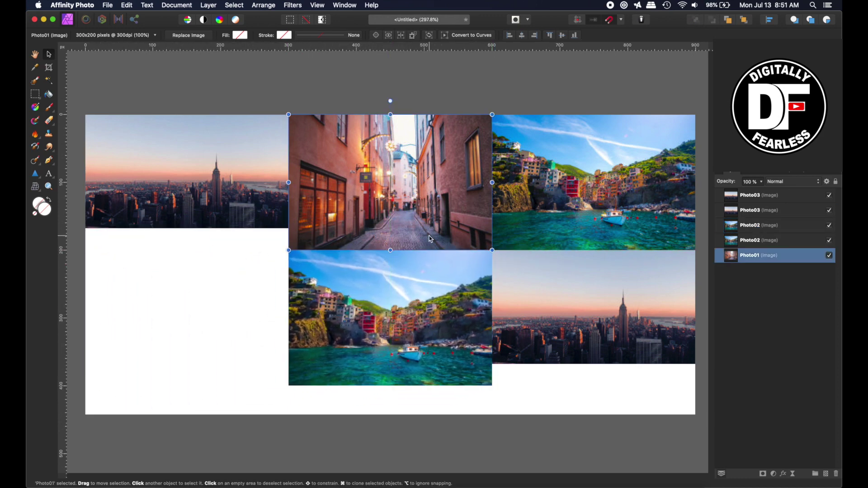
key(super+j)
drag(423, 204, 208, 317)
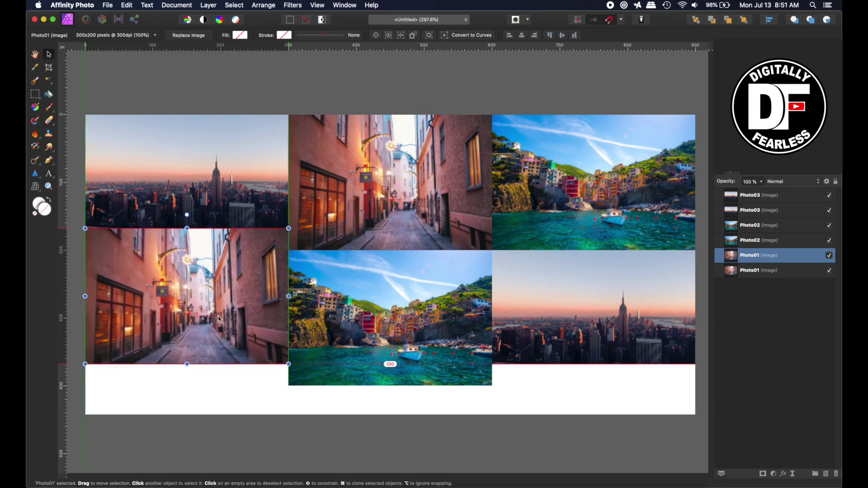
click(302, 75)
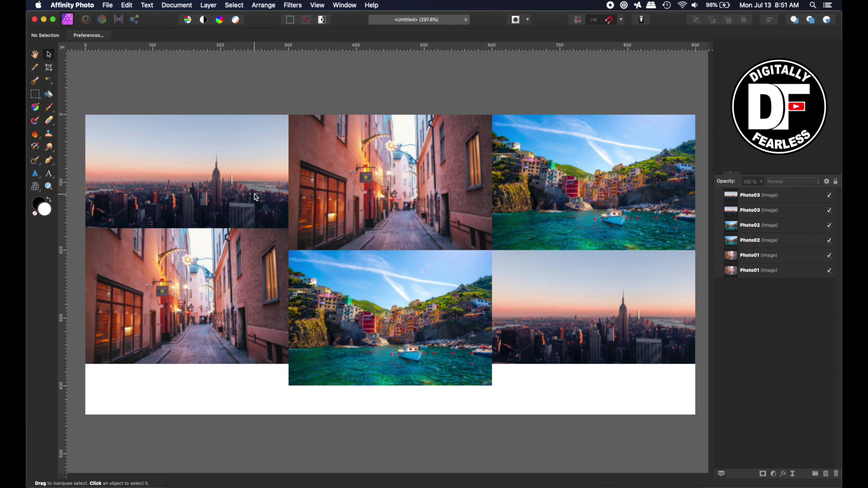
click(160, 140)
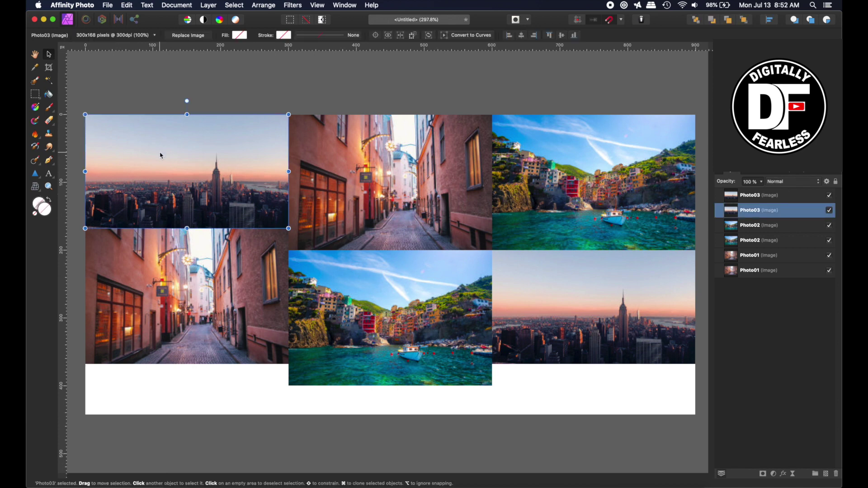
click(429, 179)
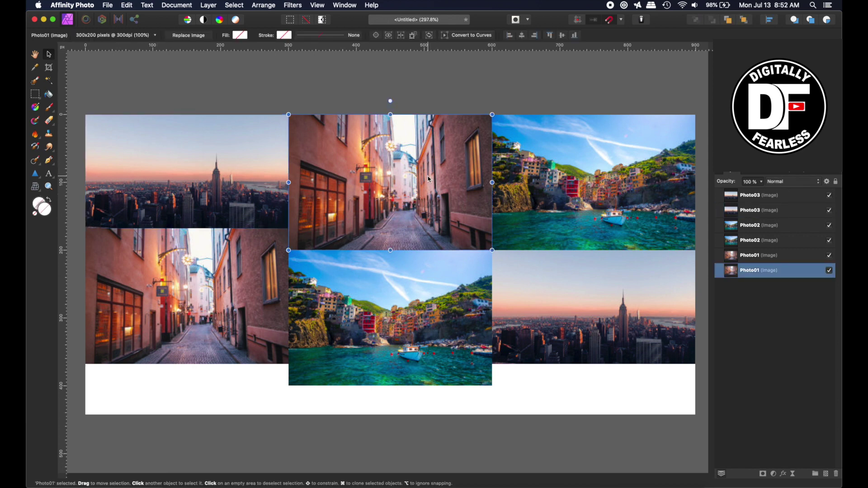
click(558, 162)
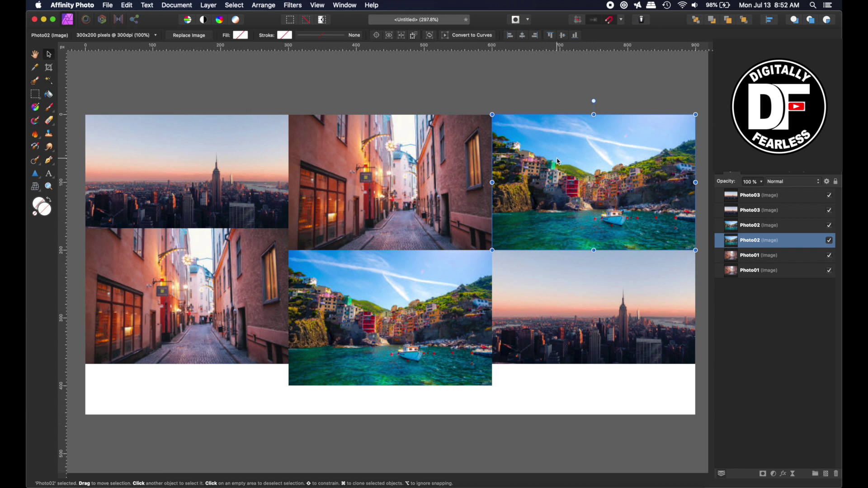